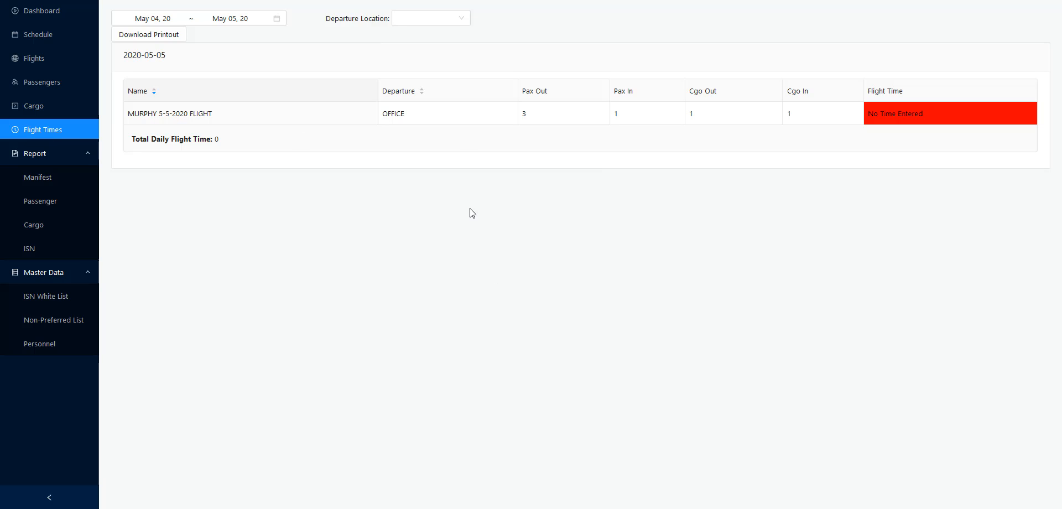
click(201, 18)
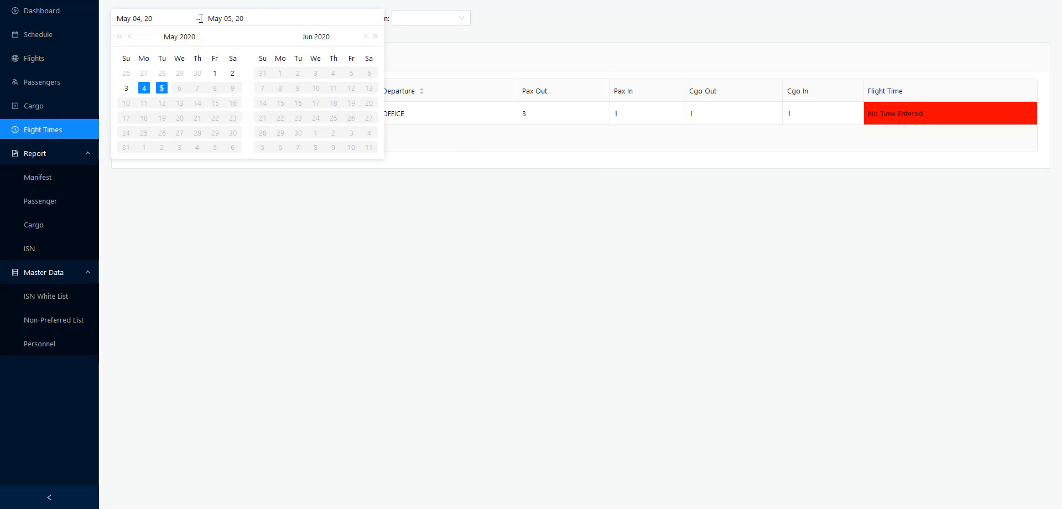
click(160, 88)
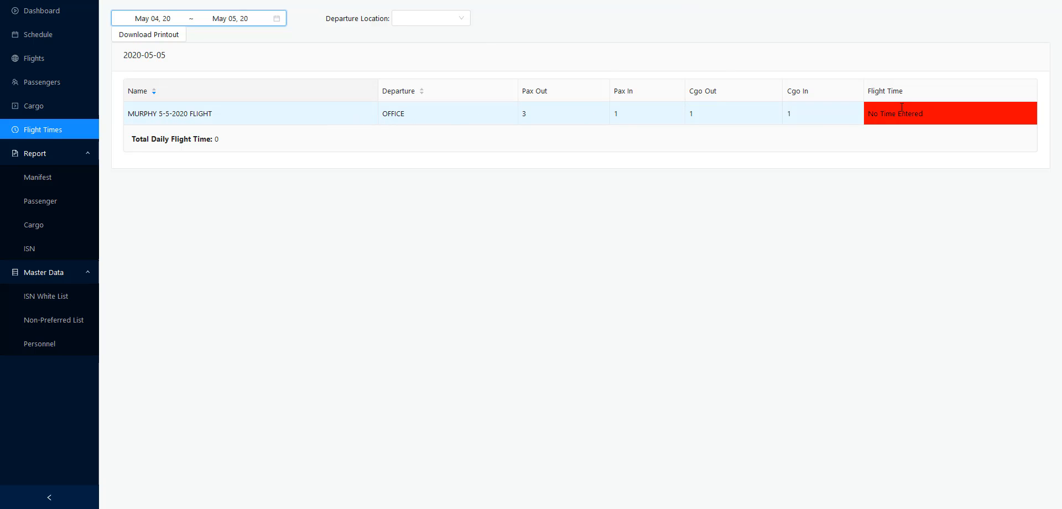
- Enter flight times of 15 for leg 1 and 10 for leg 2 of the MURPHY 5-5-2020 FLIGHT, and mark it Scheduled
click(813, 114)
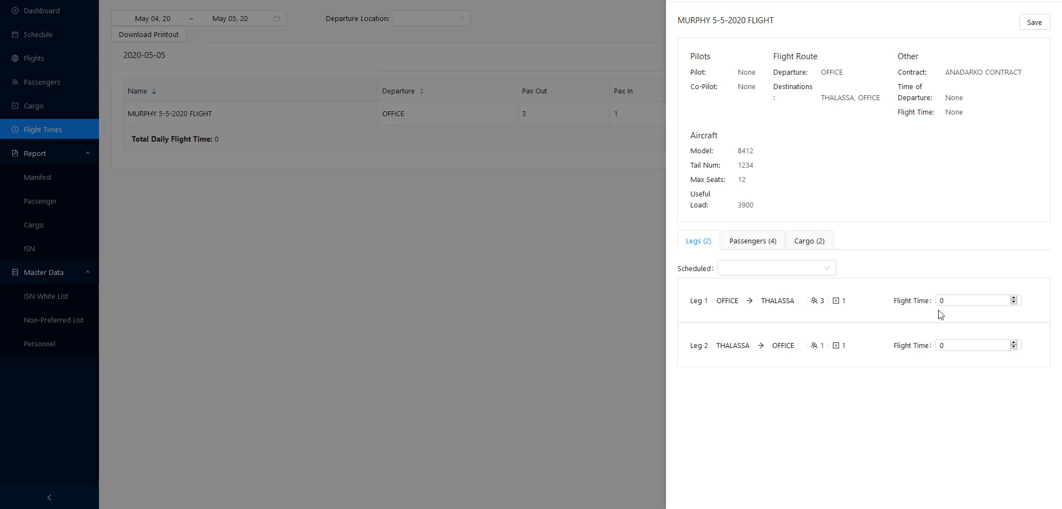
click(960, 301)
drag(944, 301, 931, 300)
text(15)
drag(963, 346, 920, 351)
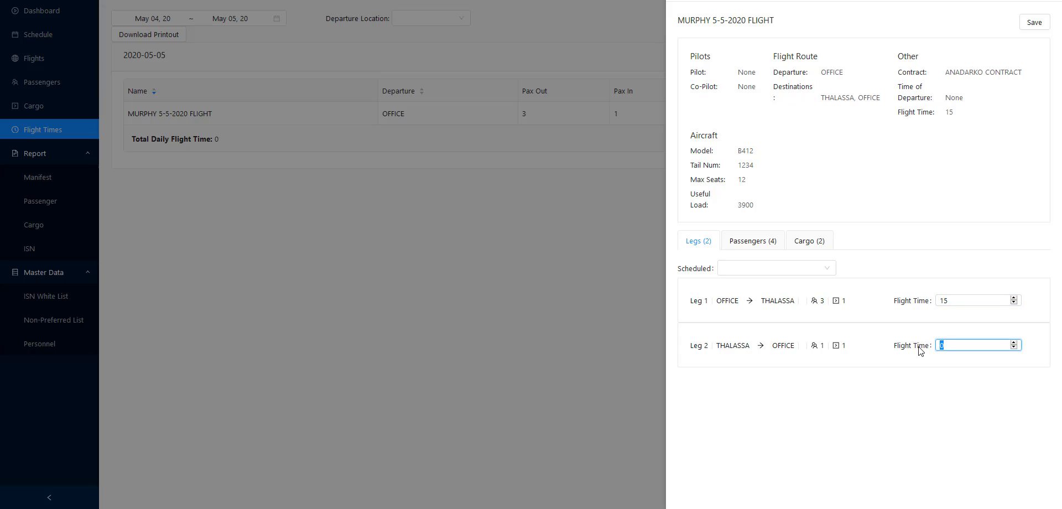
text(10)
click(769, 269)
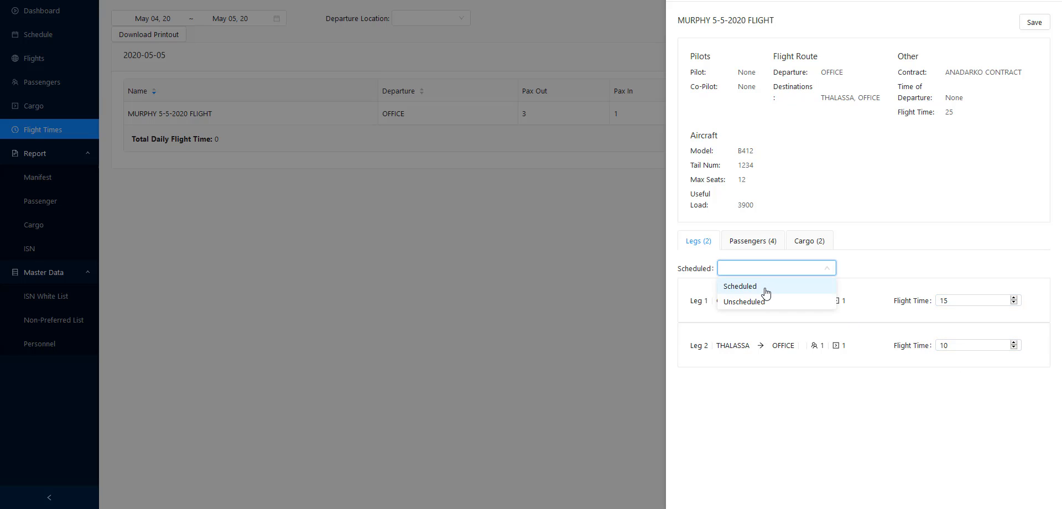
click(765, 287)
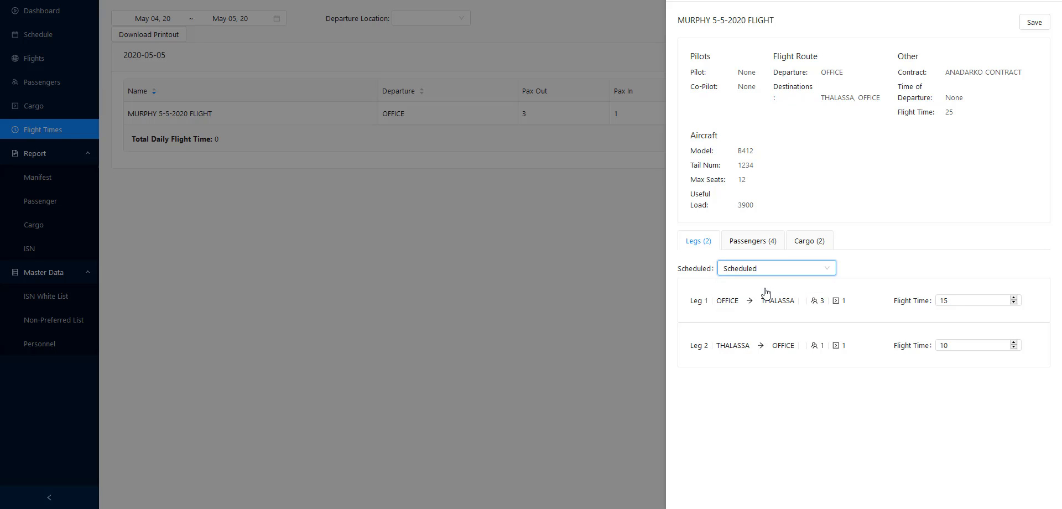
- Set the passengers' default charge code to "test" and give the TRI-STATE passenger the charge code "karrsons code"
click(760, 244)
click(776, 268)
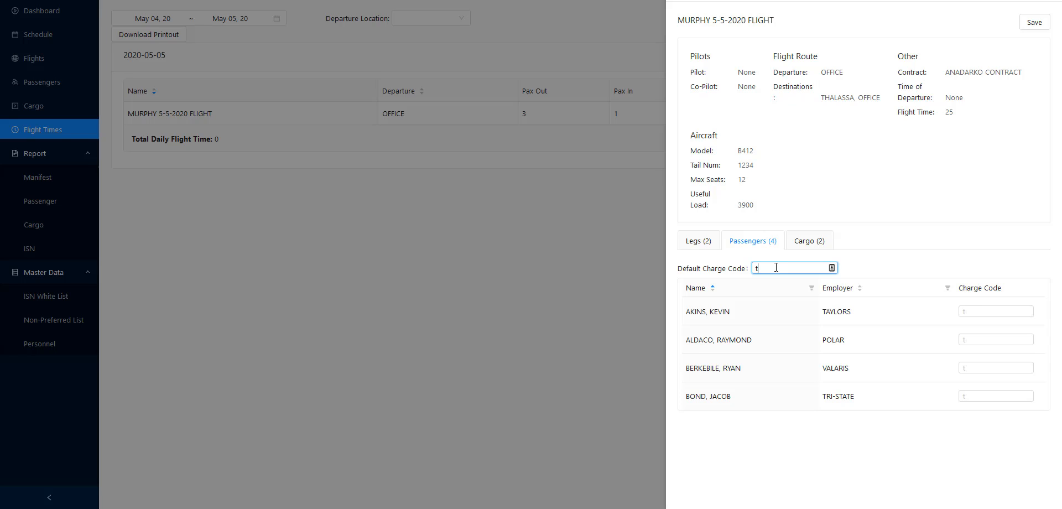
text(est)
drag(774, 268, 753, 268)
click(985, 396)
text(ka)
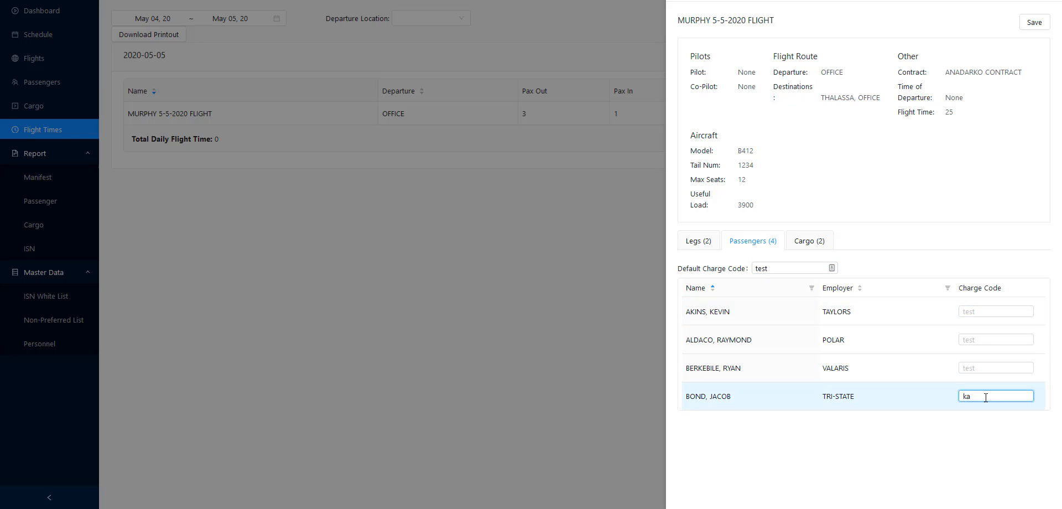
text(rrsons code)
- Check the cargo and passenger charge codes and the leg times, and save the flight's entries
click(808, 241)
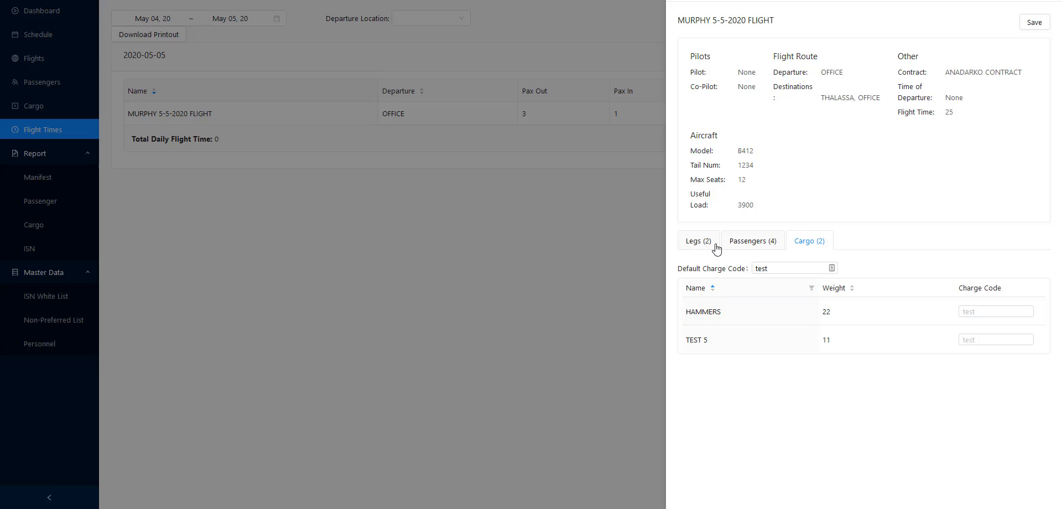
click(990, 312)
click(742, 241)
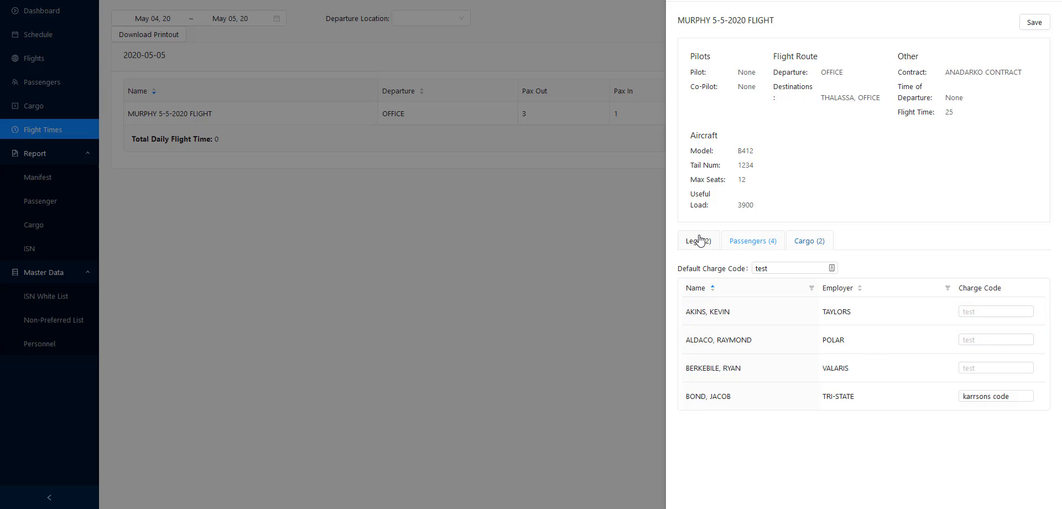
click(698, 241)
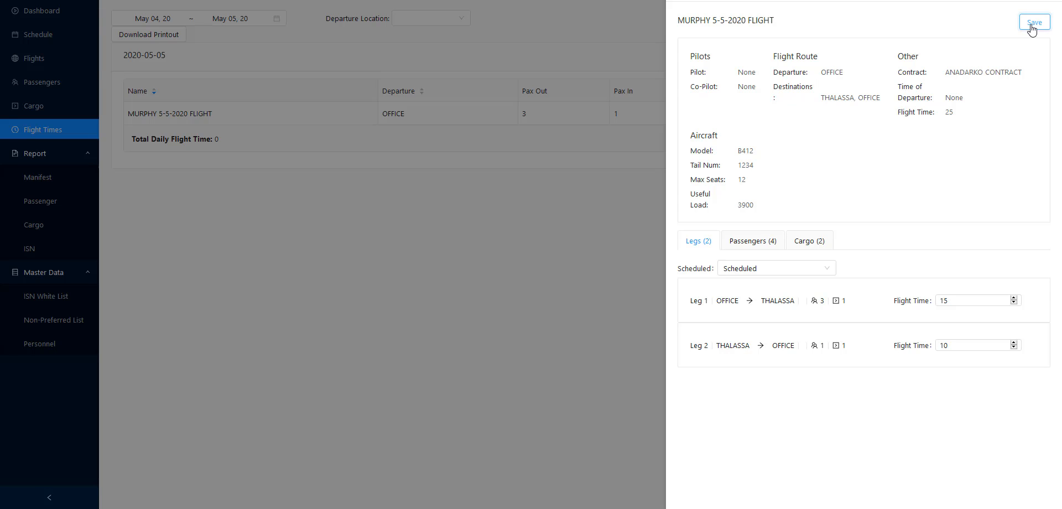
click(1032, 26)
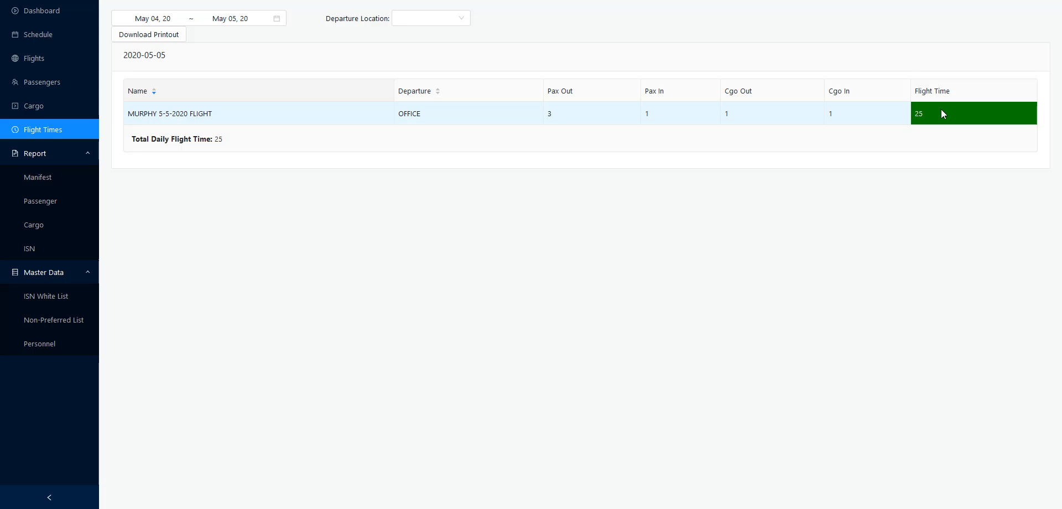
- Download the flight times printout and open it in Microsoft Office Excel
click(142, 36)
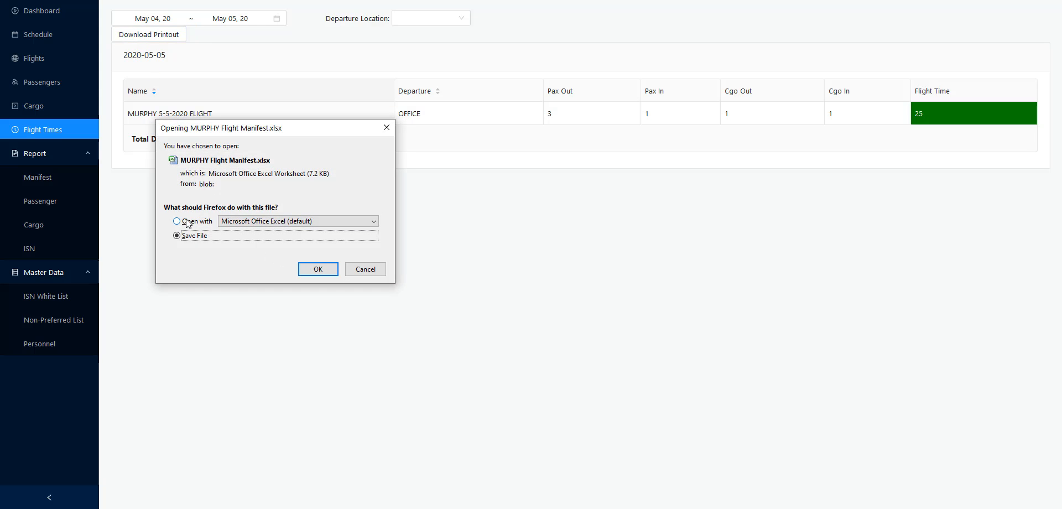
click(188, 223)
click(324, 271)
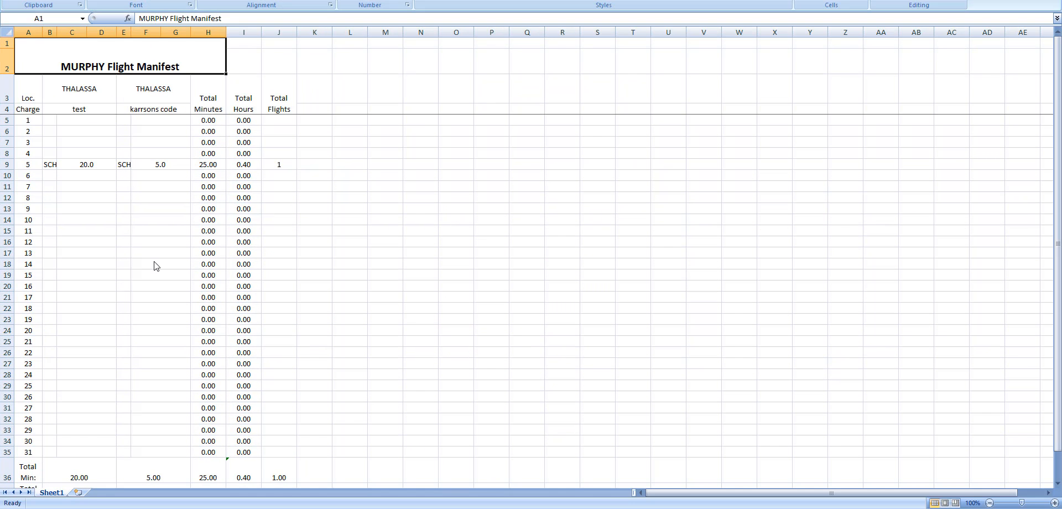
- Examine the day 5 minutes, hours and flights and the overall totals in the manifest, and close the workbook without saving
scroll(143, 265, down, 2)
scroll(144, 266, up, 2)
click(209, 164)
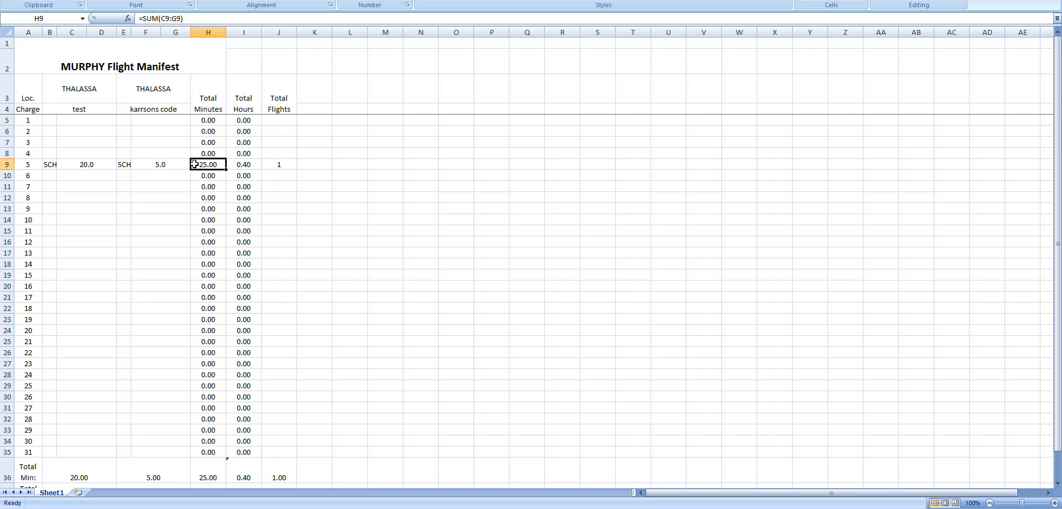
click(248, 166)
click(277, 167)
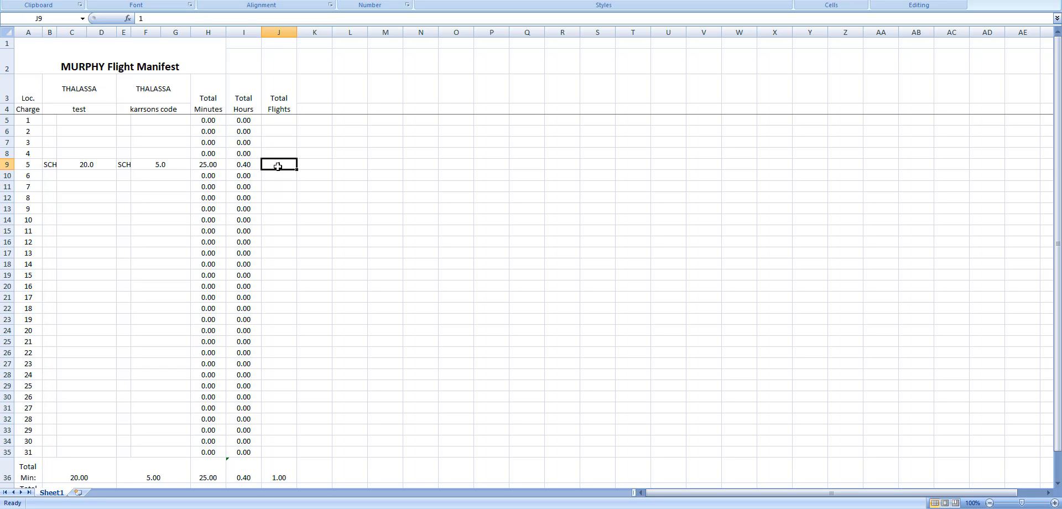
scroll(293, 164, down, 4)
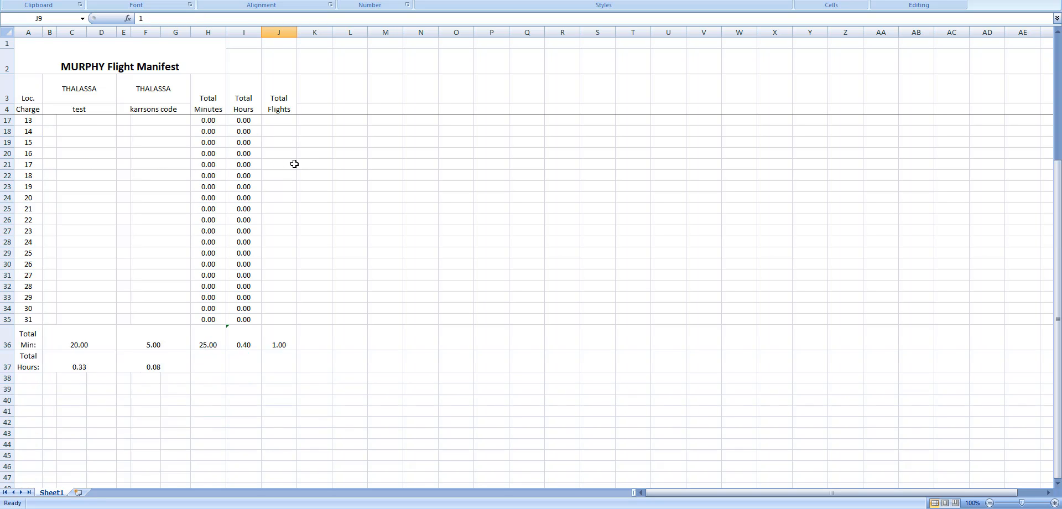
scroll(294, 164, up, 2)
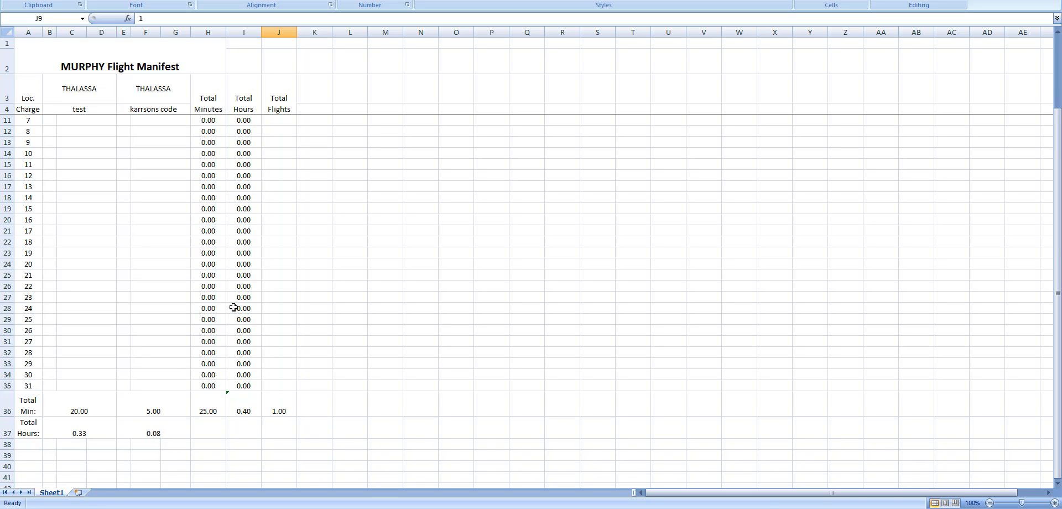
scroll(237, 307, up, 2)
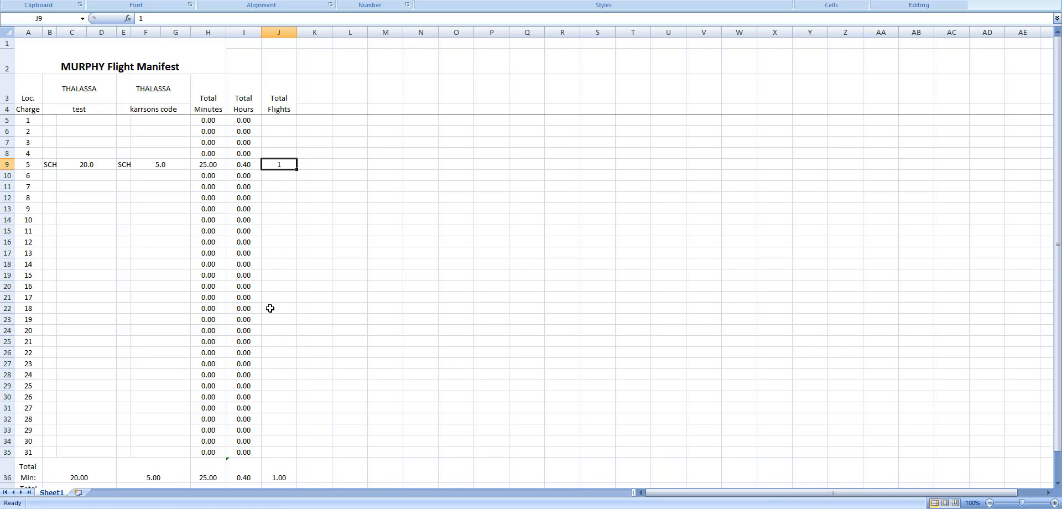
scroll(270, 308, down, 4)
scroll(269, 307, up, 4)
key(alt+F4)
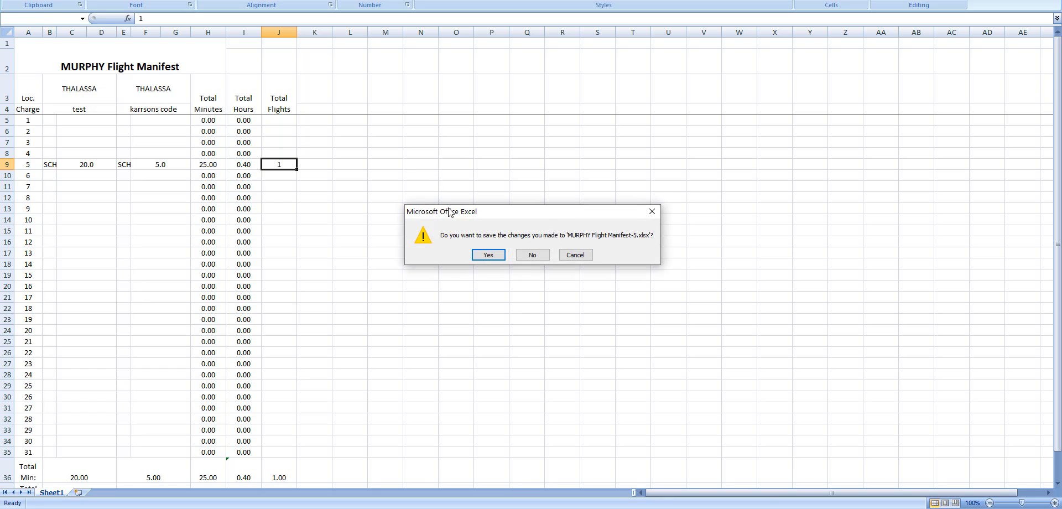
click(527, 255)
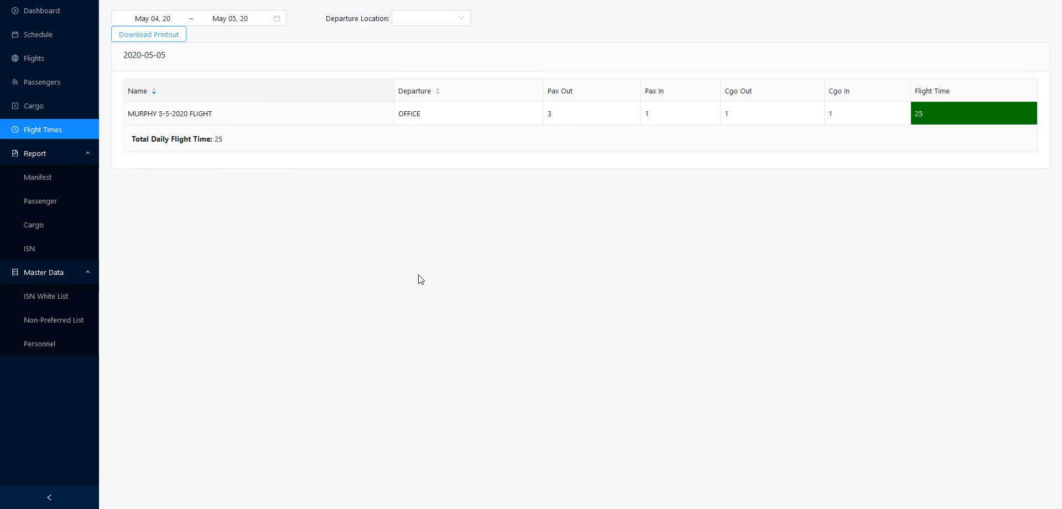